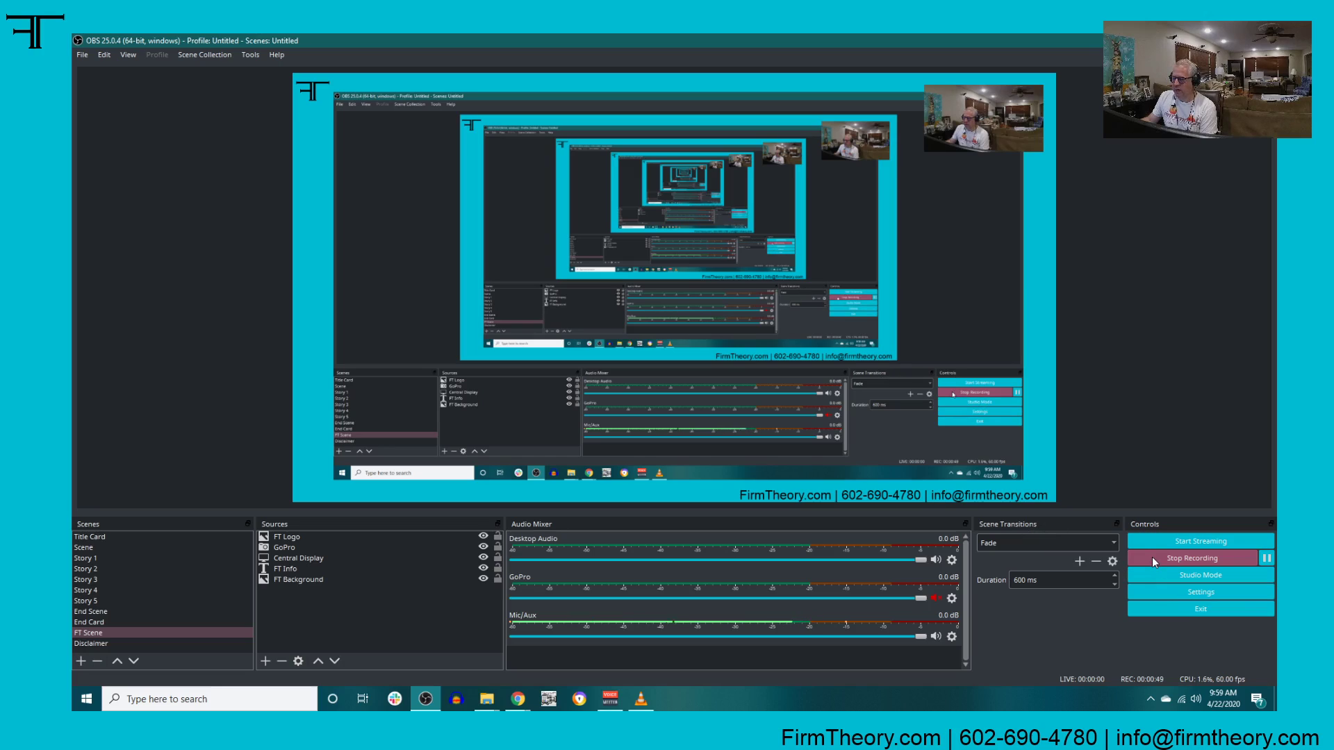
Go over the available scenes and keep FT Scene as the active one.
left_click(136, 623)
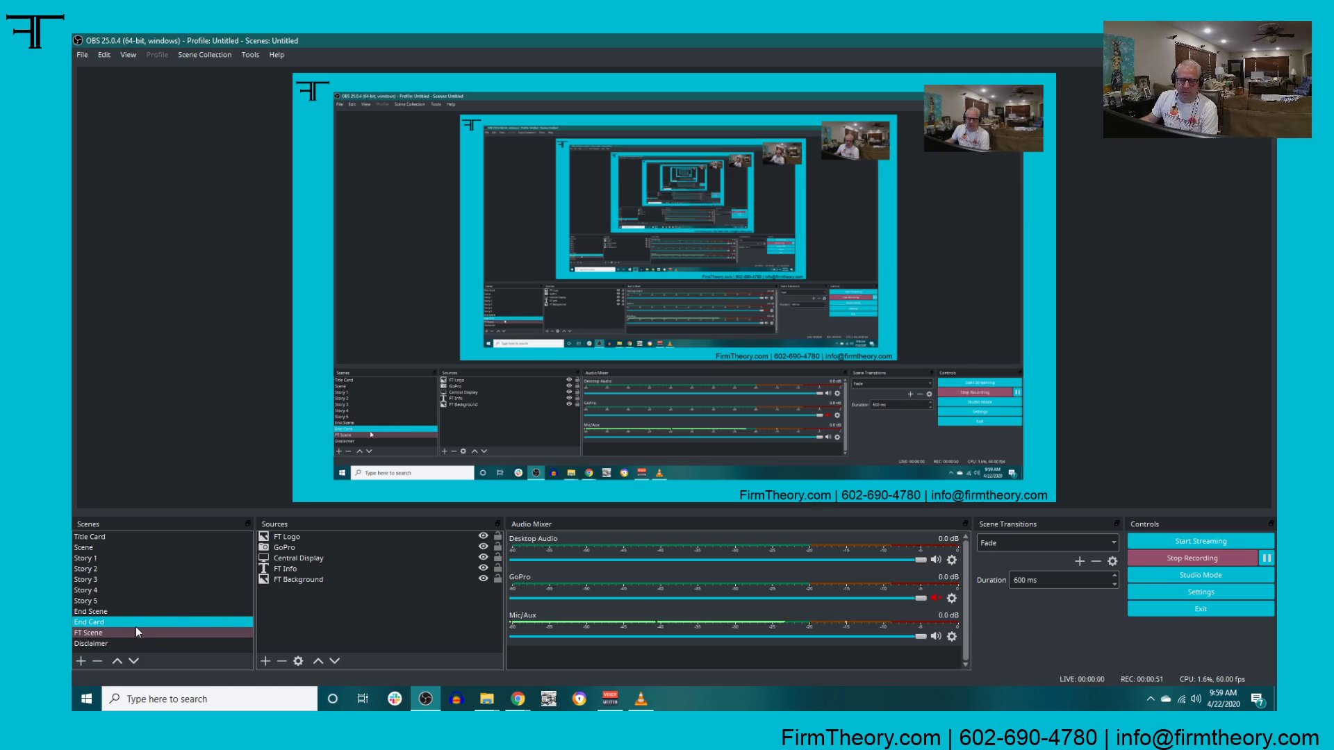
left_click(182, 641)
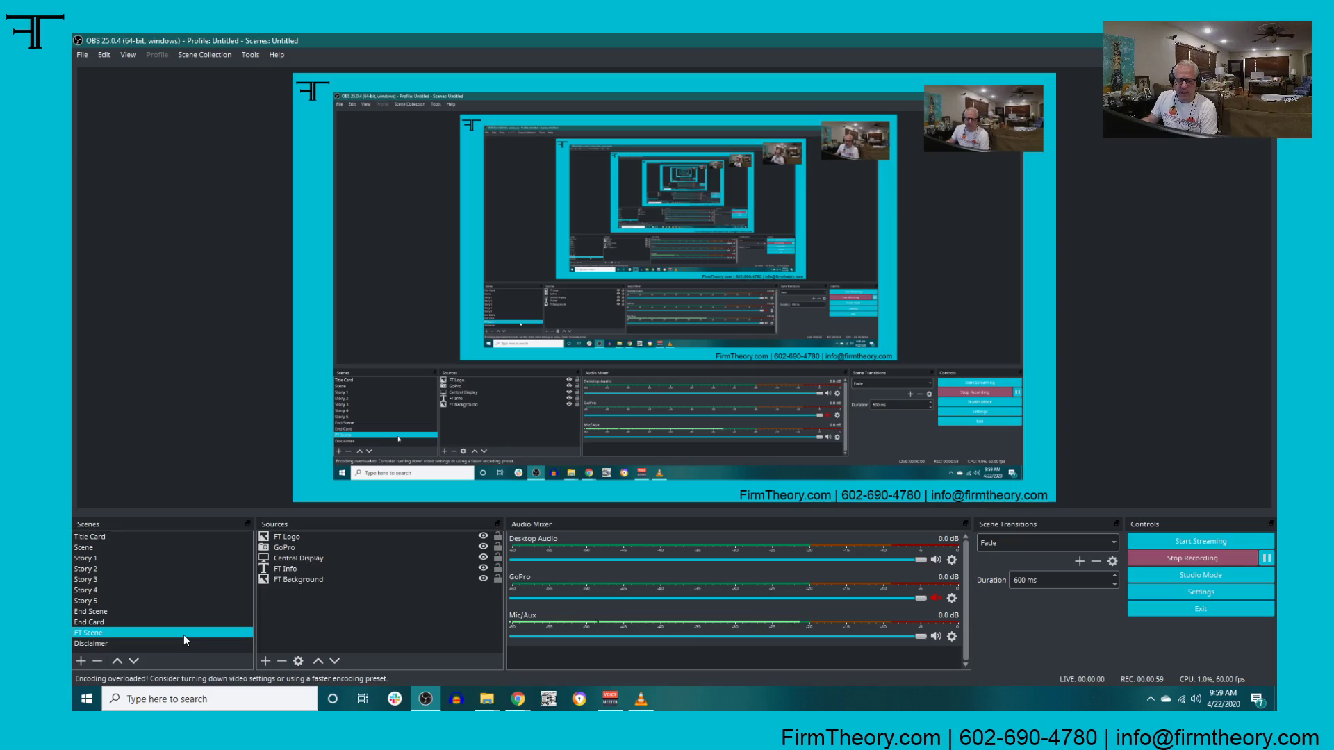
left_click(181, 642)
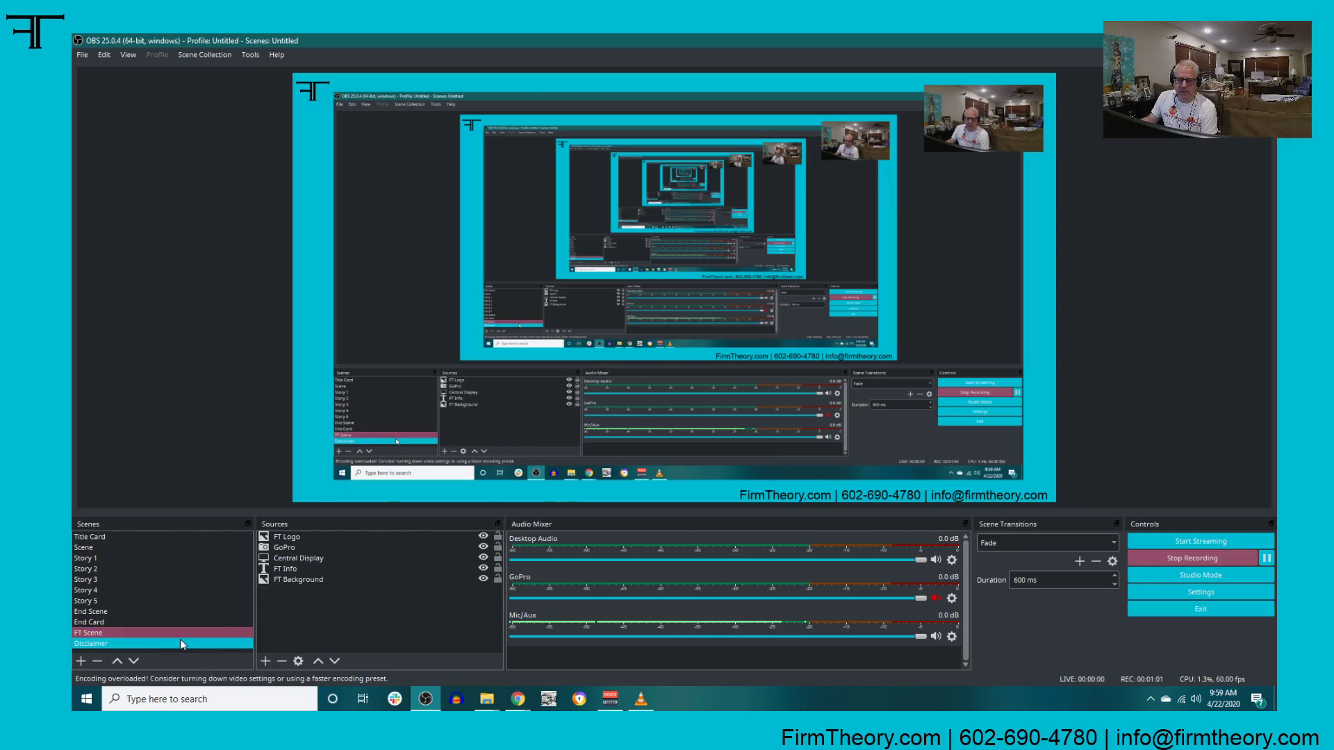
left_click(160, 633)
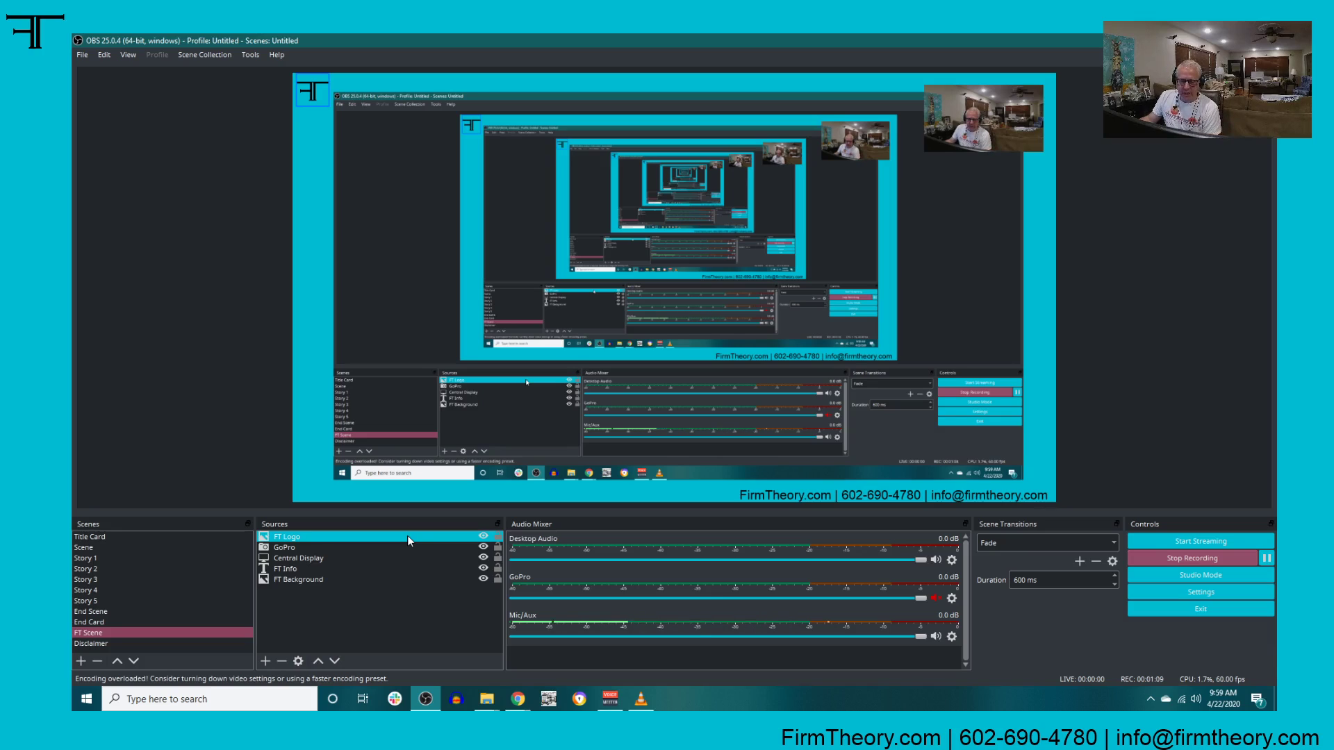
Go over the FT Logo and GoPro sources, and hide the FT Info text source and show it again.
left_click(409, 540)
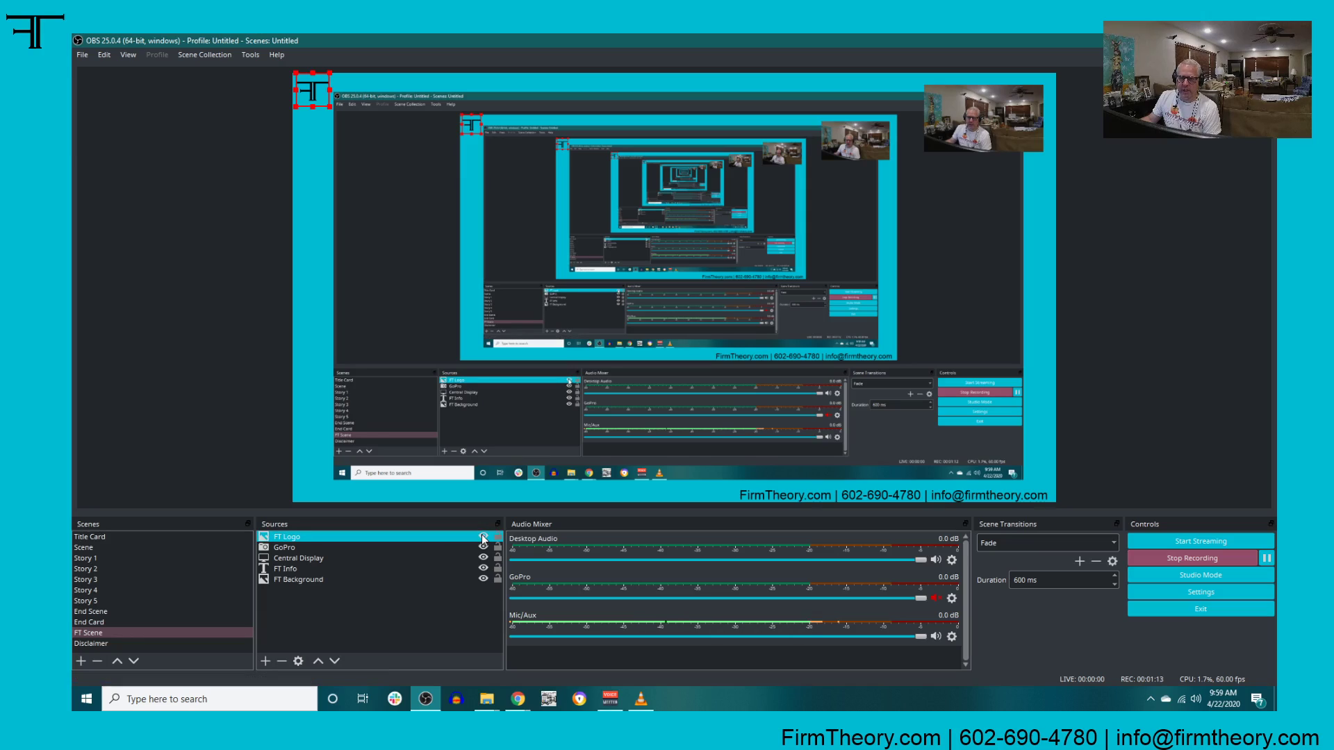
left_click(428, 549)
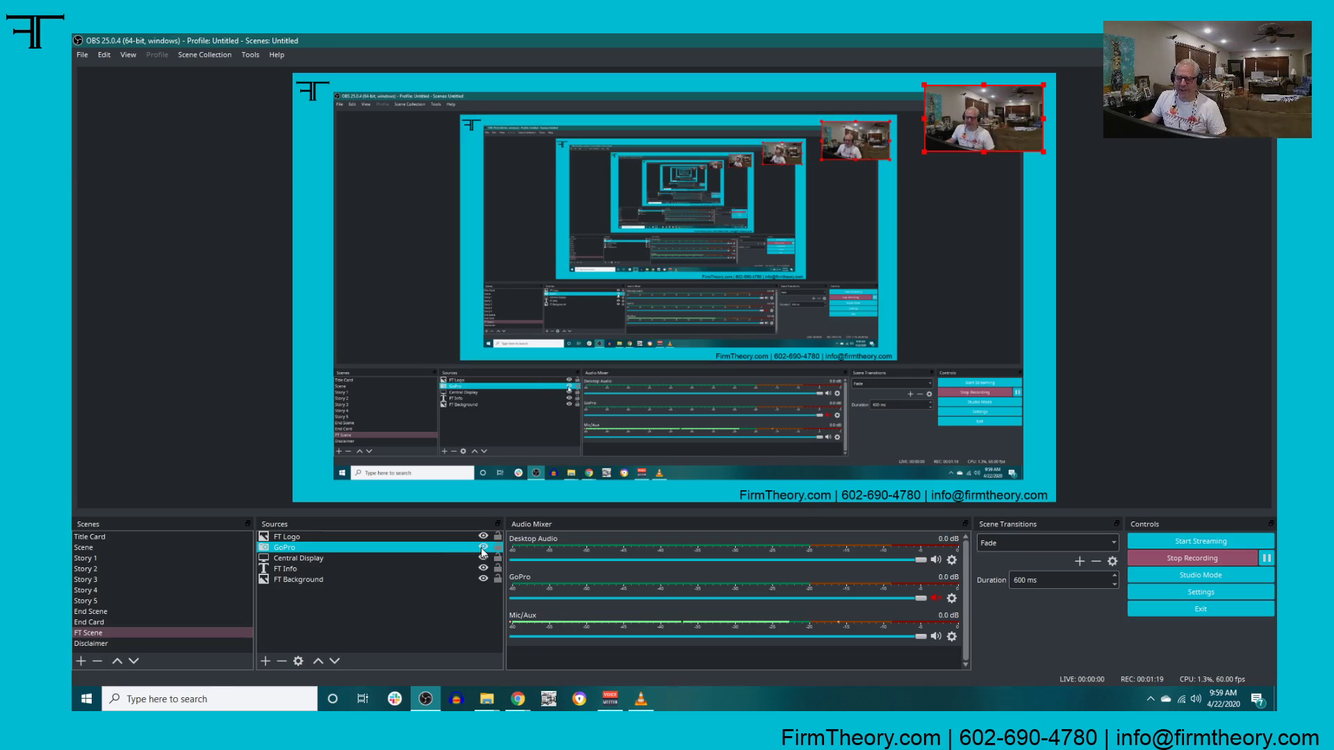
left_click(429, 569)
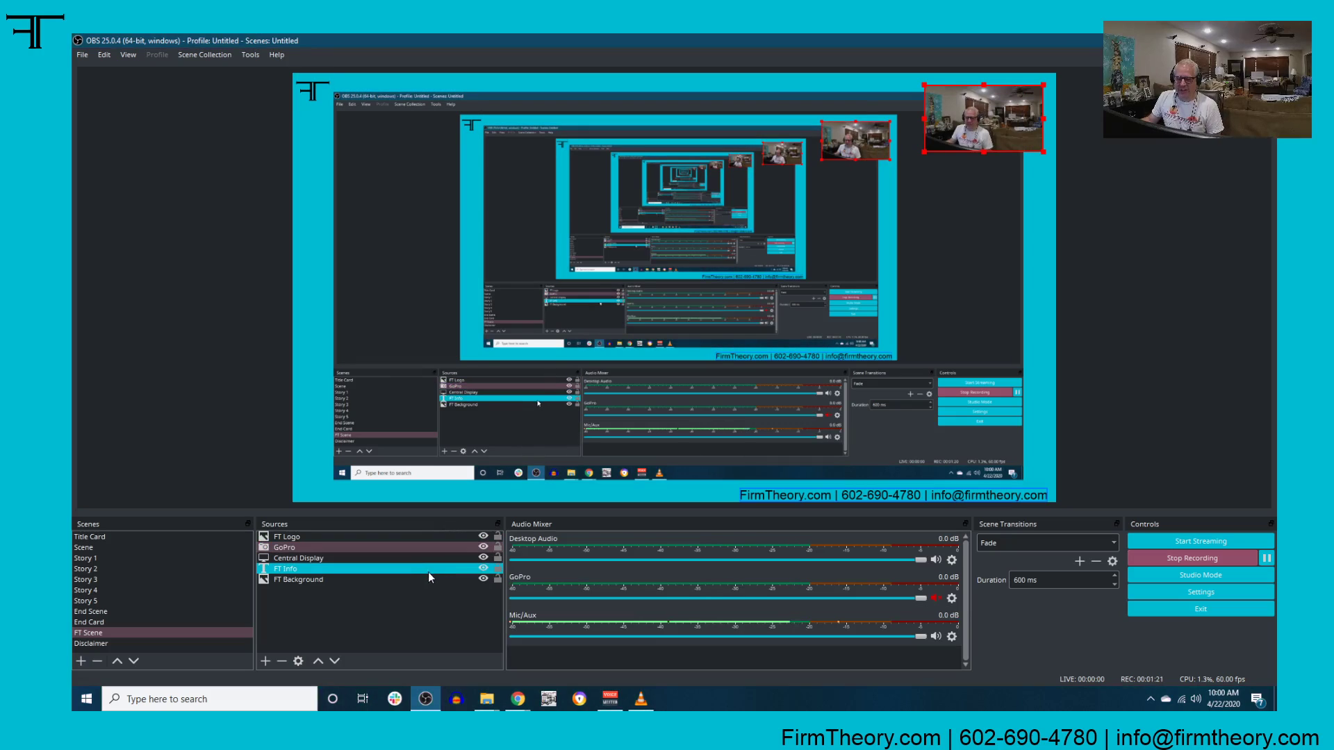
left_click(483, 568)
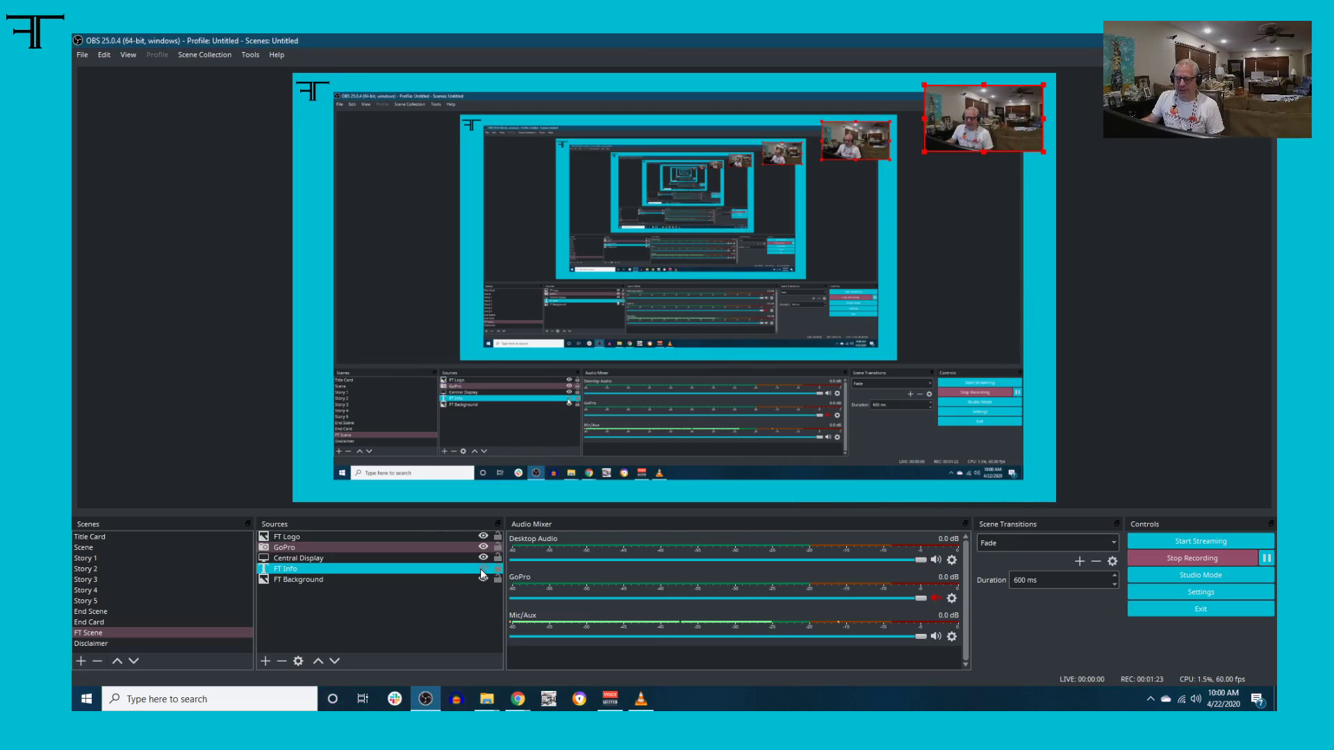
left_click(478, 559)
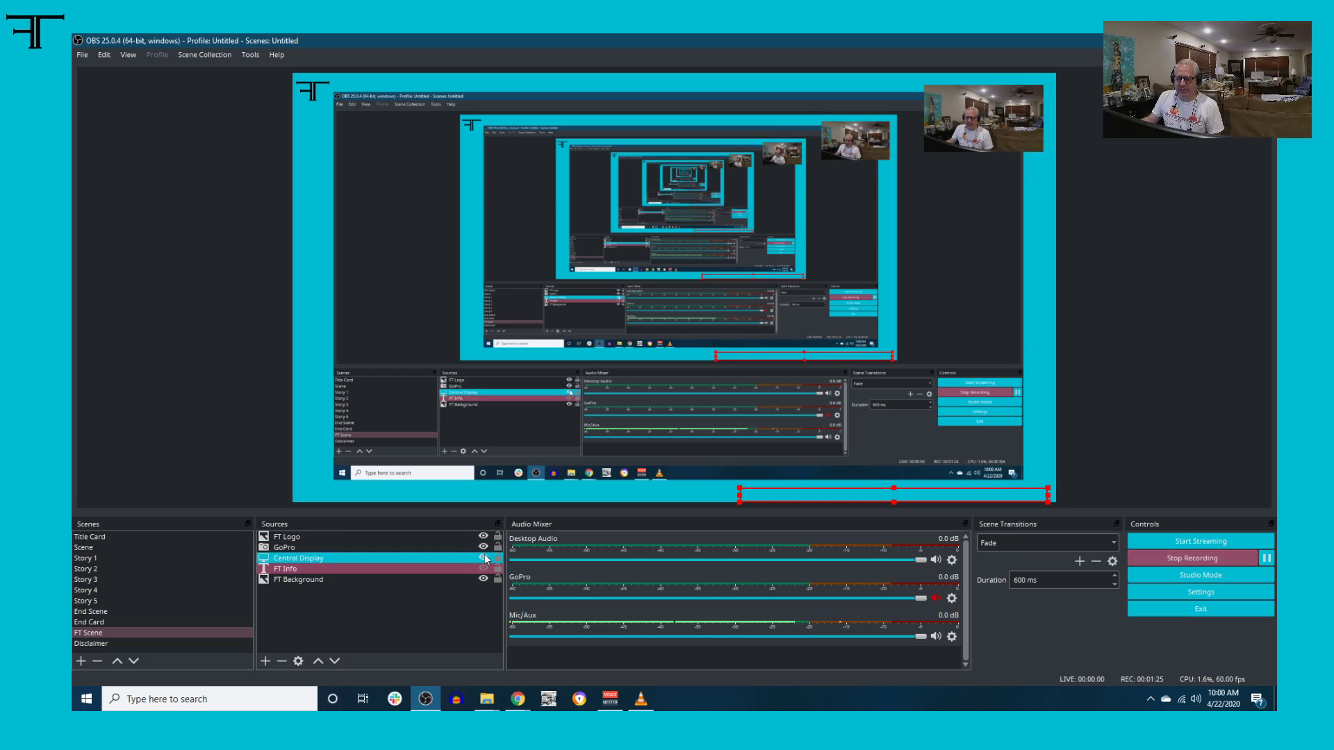
left_click(478, 570)
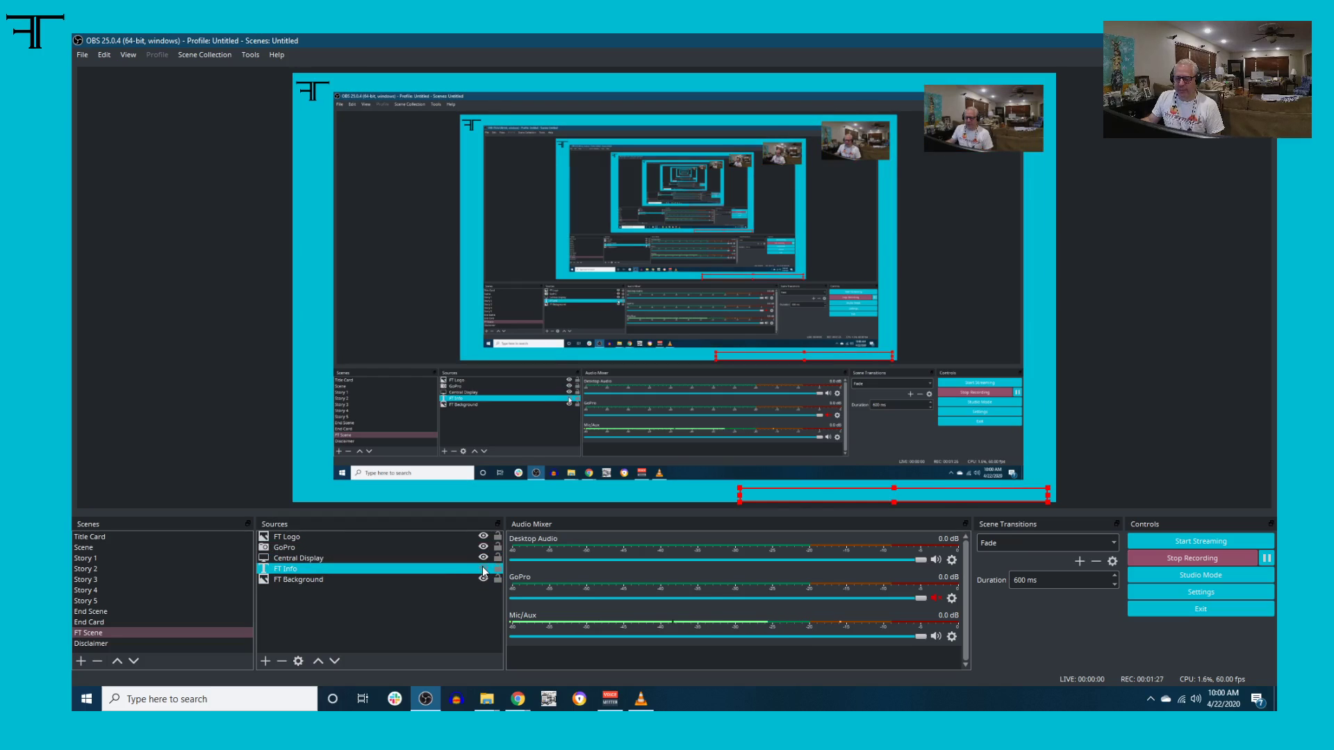
left_click(482, 568)
Hide the FT Background image in FT Scene and show it again.
left_click(433, 560)
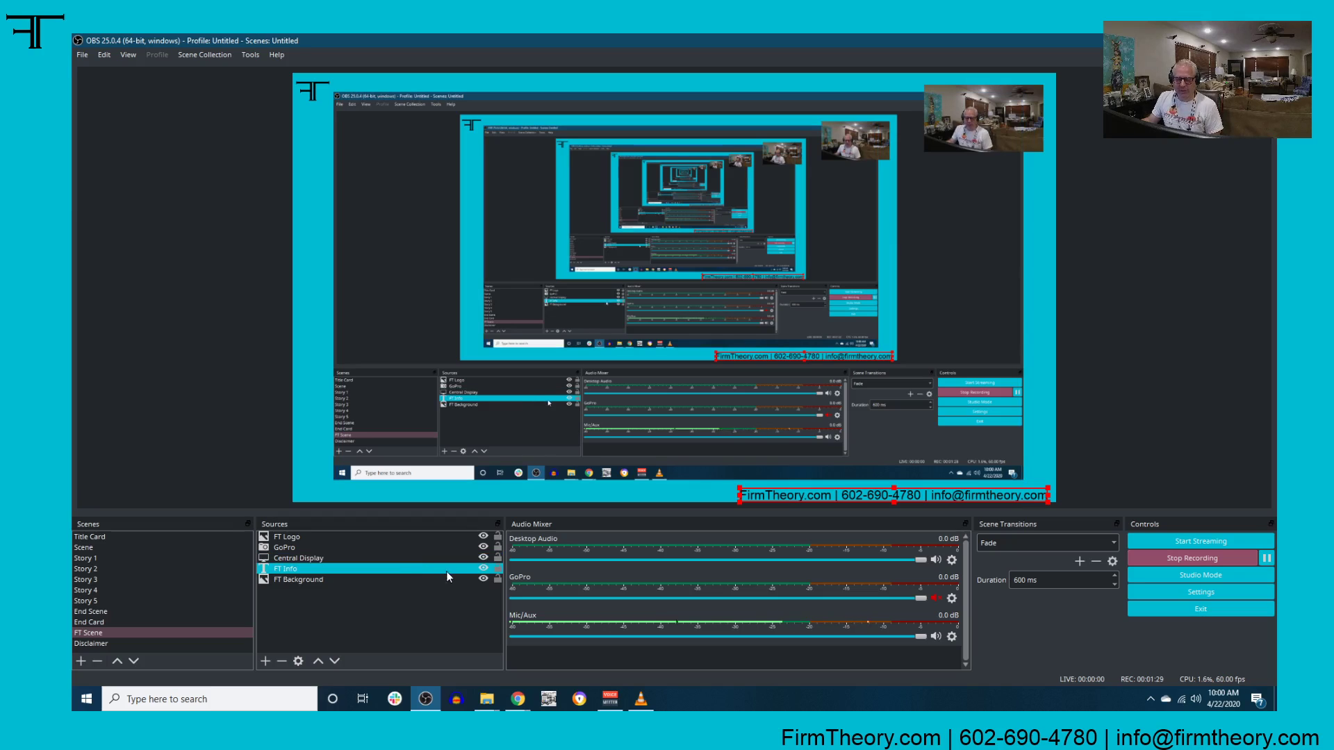
left_click(458, 579)
left_click(483, 580)
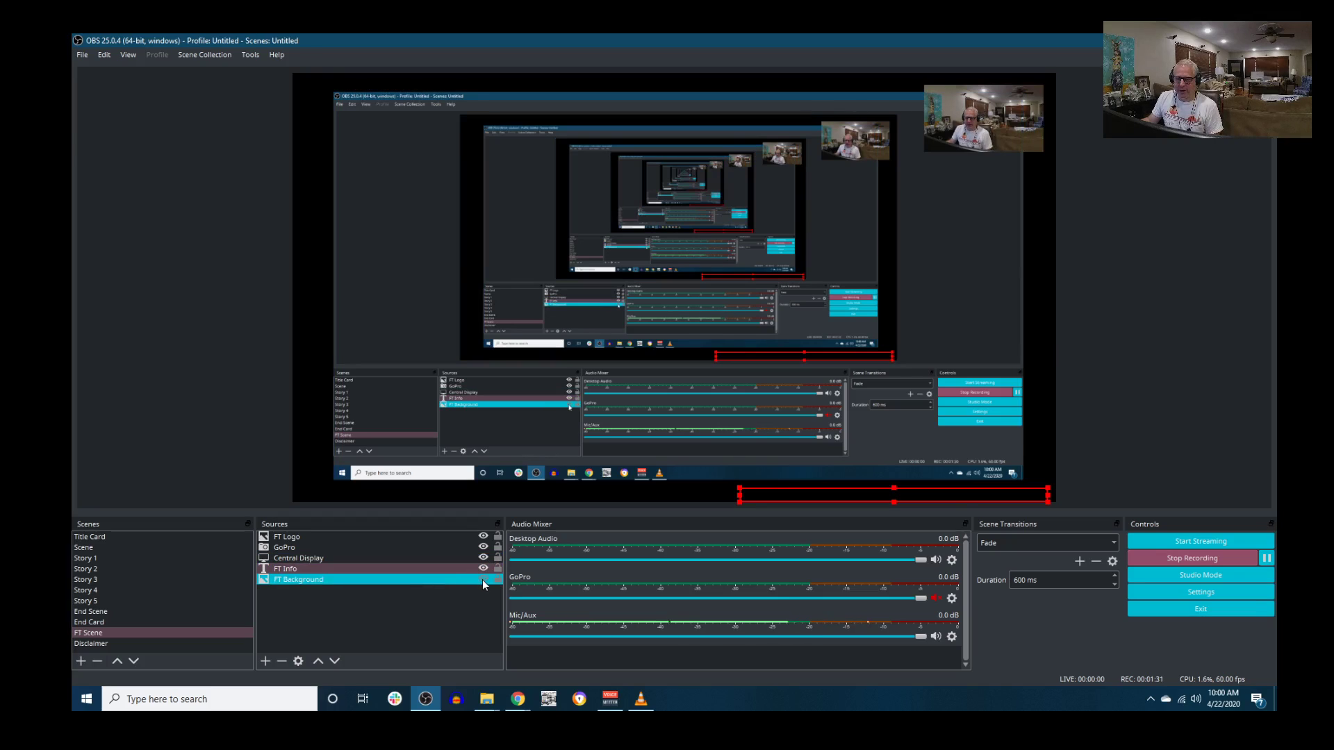
left_click(483, 580)
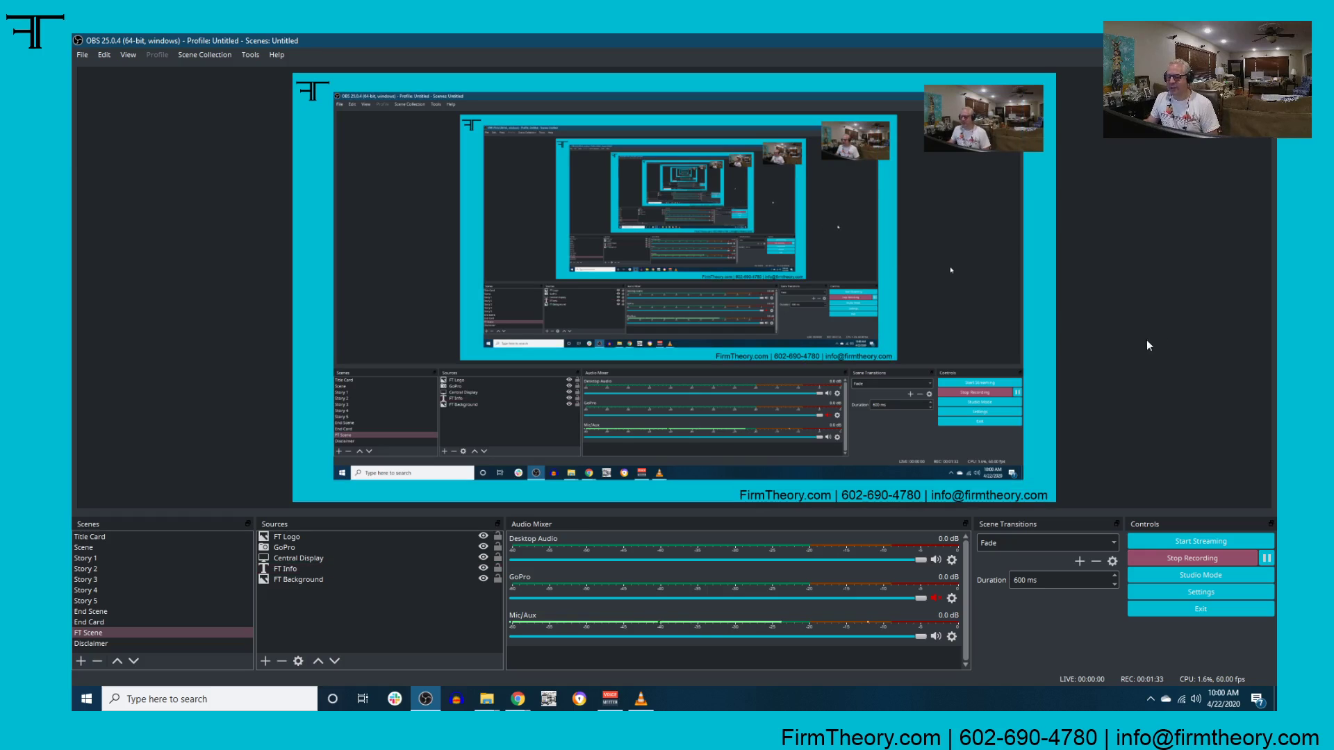
Examine the source types that can be added to FT Scene without adding one.
left_click(224, 623)
left_click(225, 633)
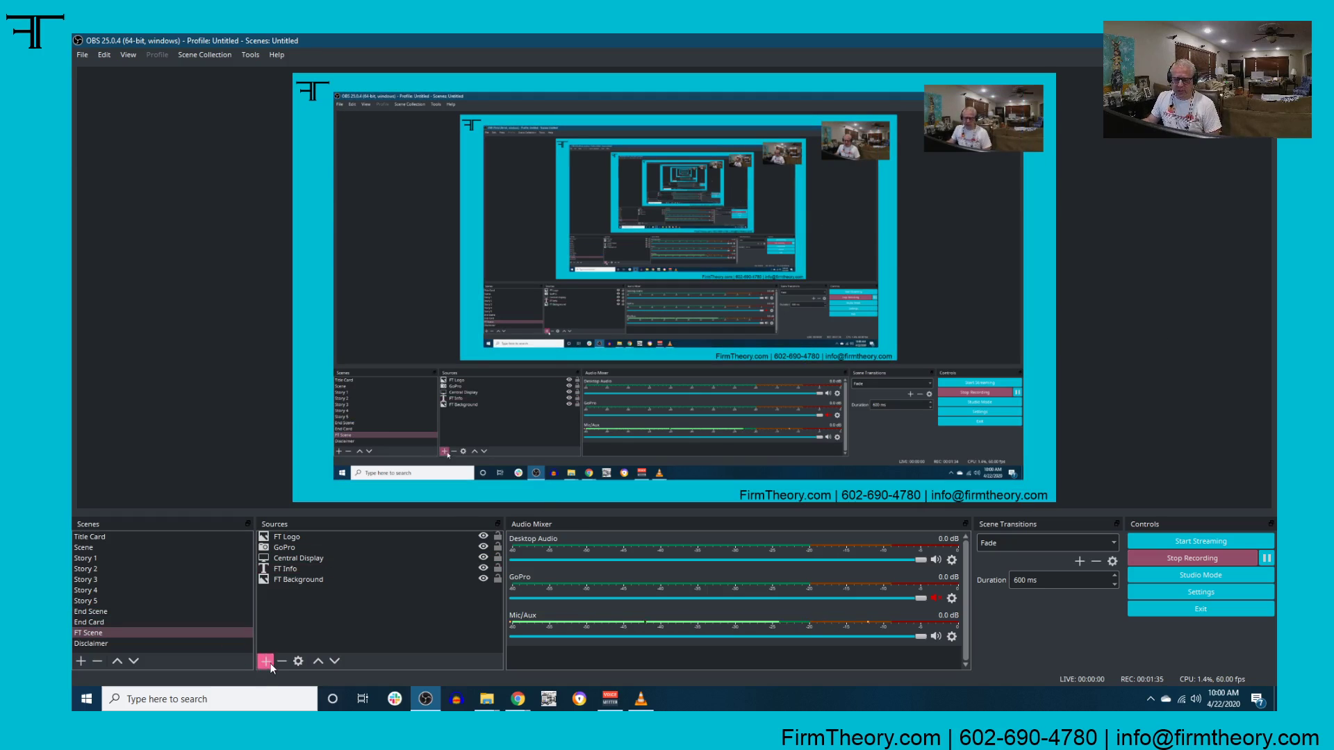
left_click(266, 661)
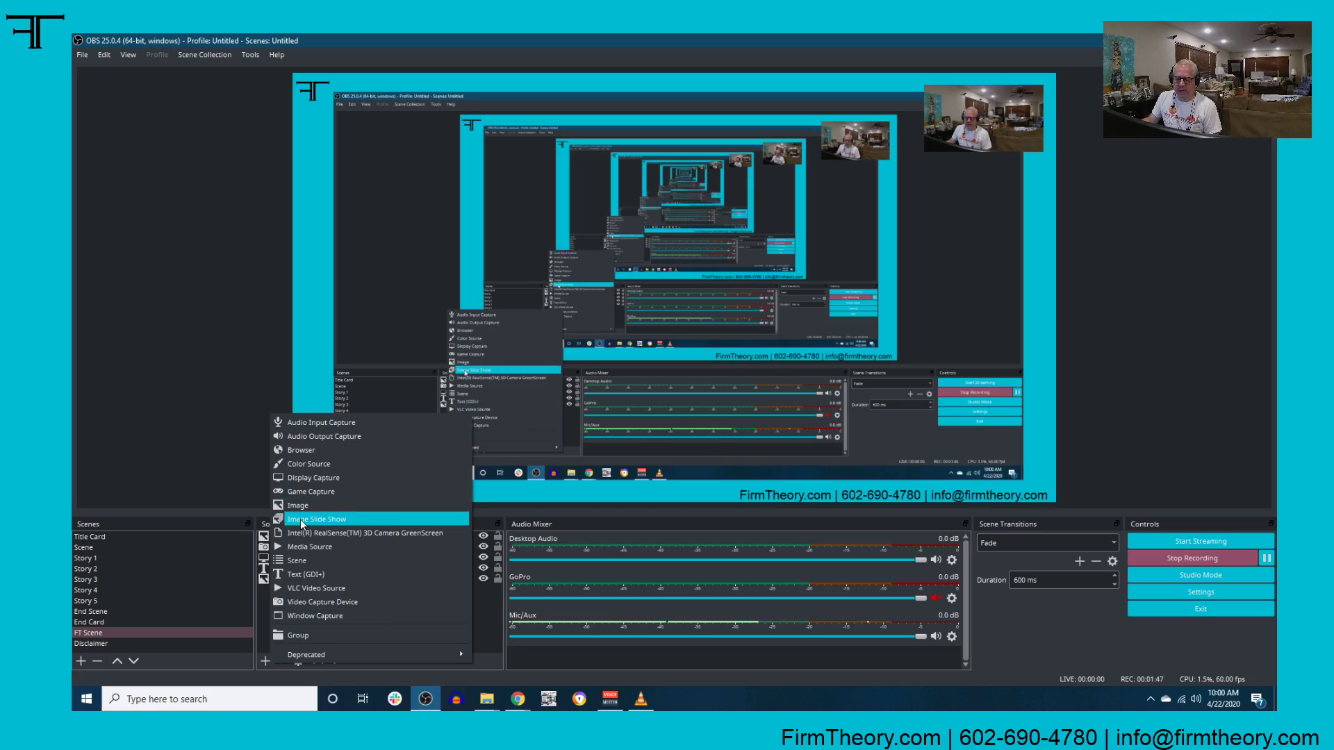
left_click(212, 436)
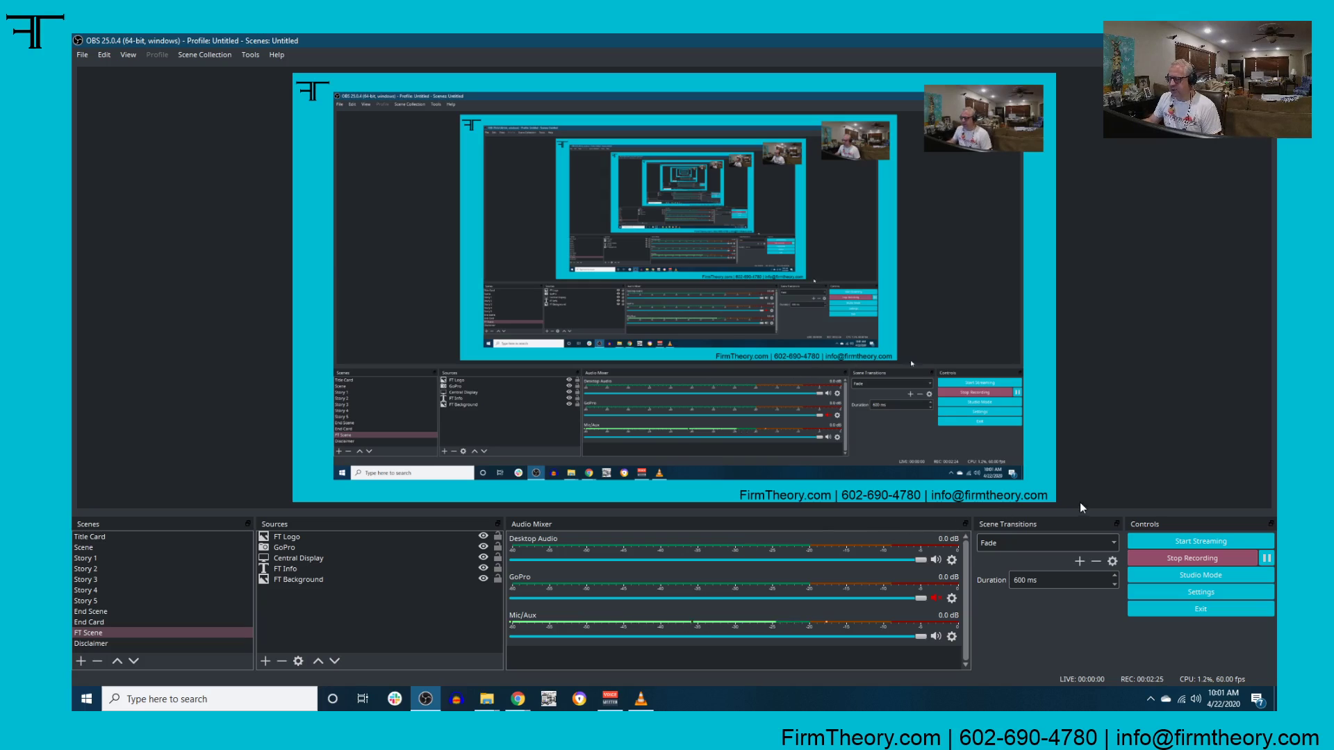
Examine the existing scene transitions and the transition types that can be added, leaving Fade selected.
left_click(1050, 542)
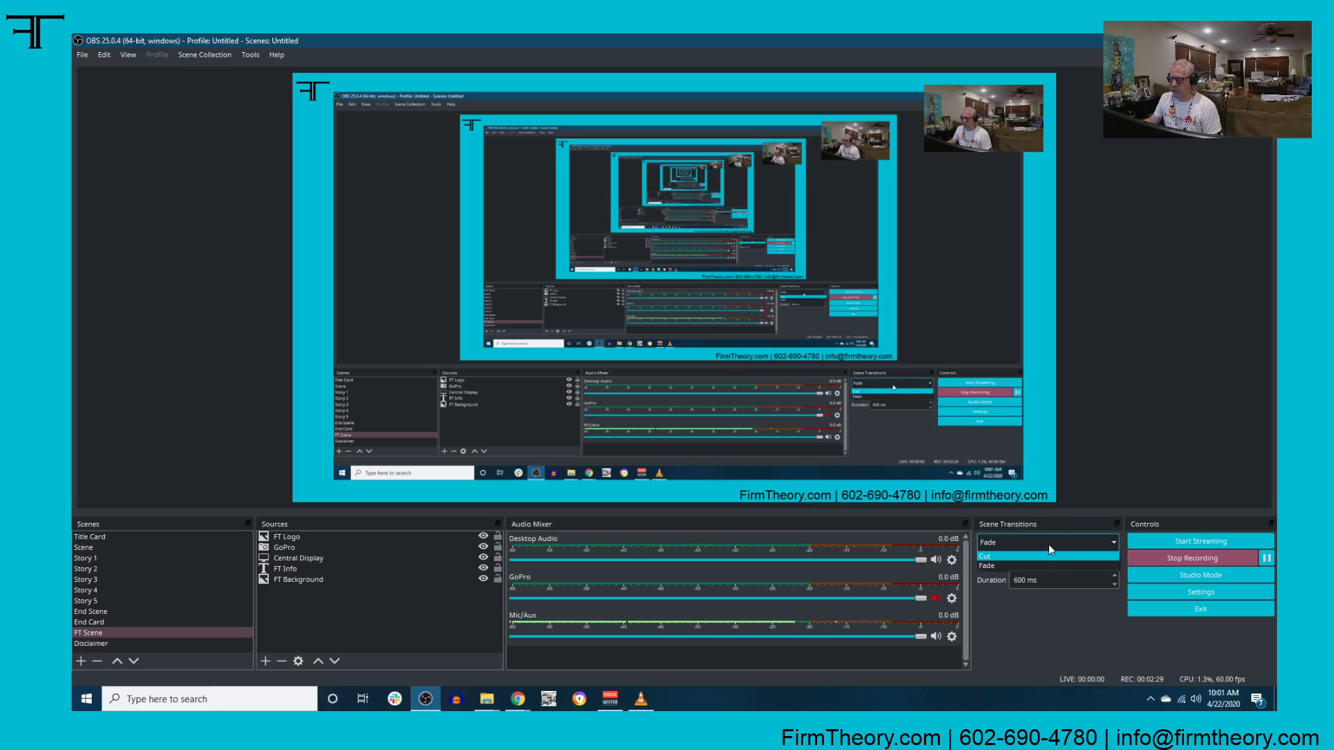
left_click(1111, 490)
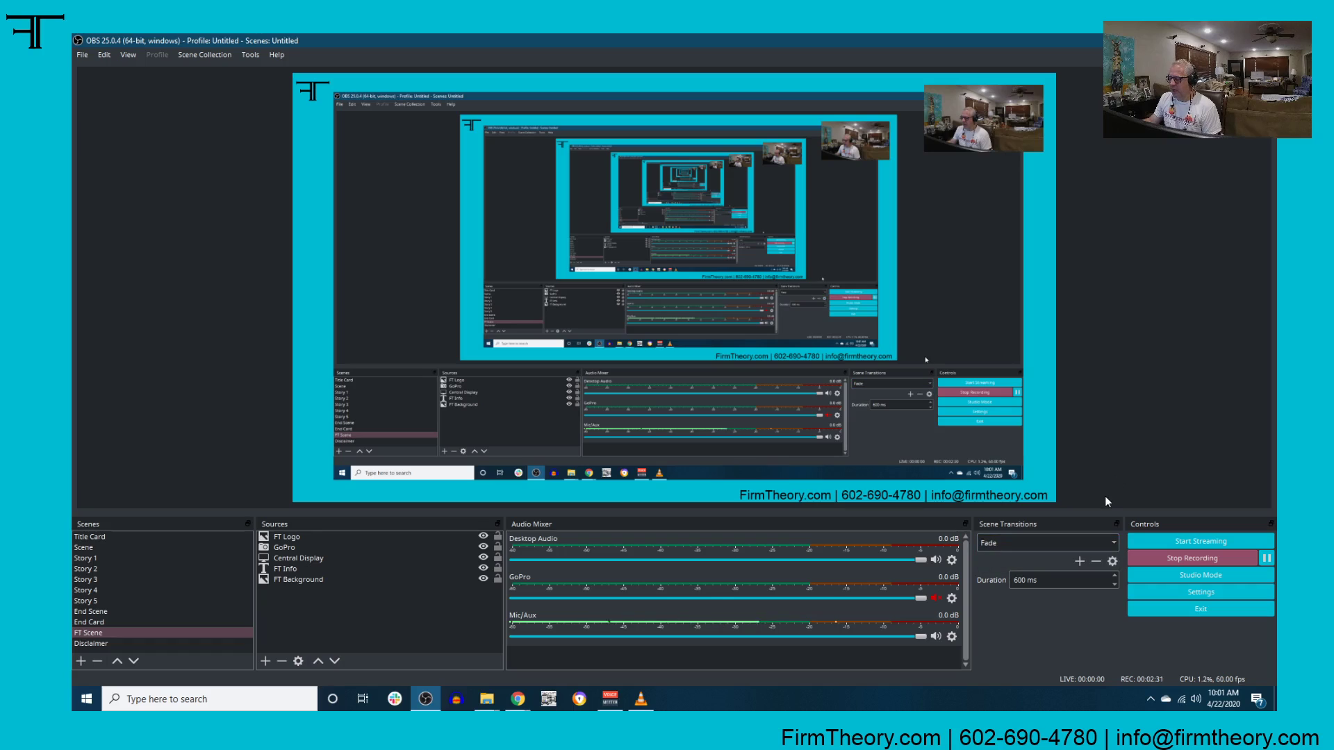
left_click(1080, 560)
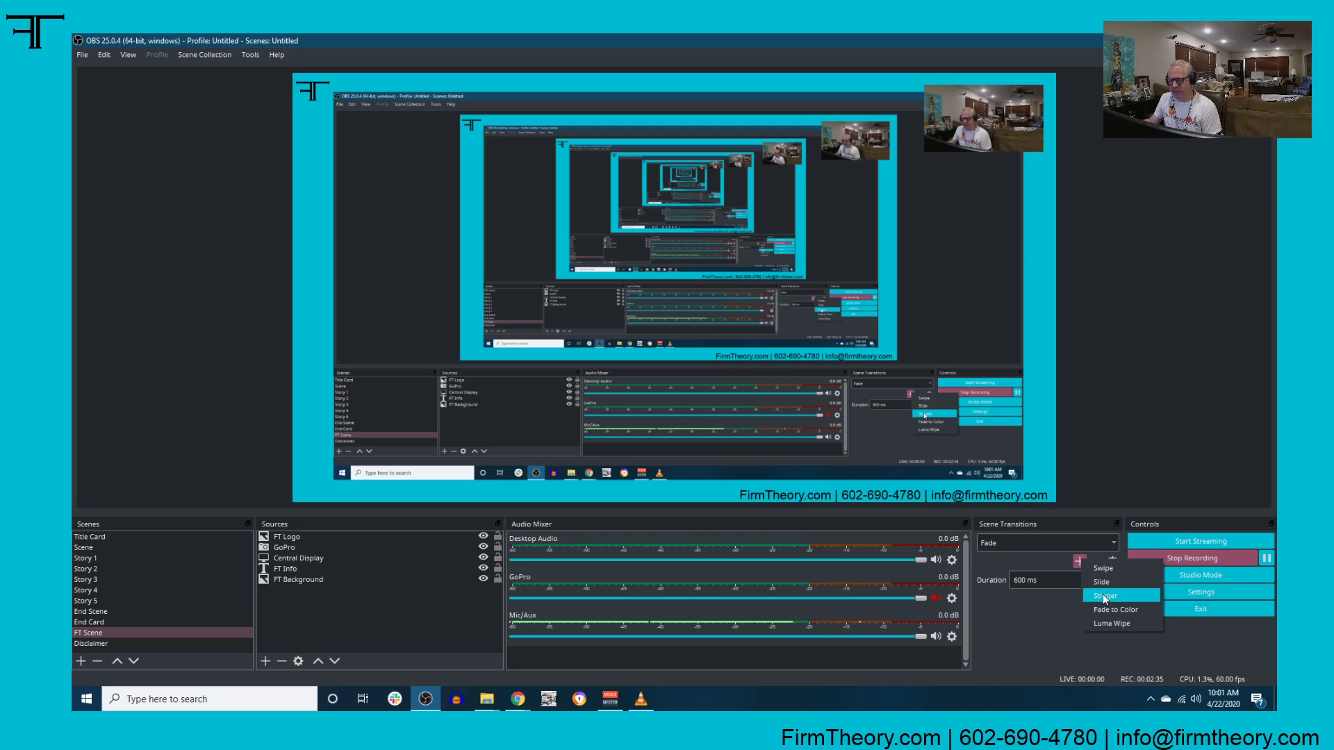
left_click(1117, 458)
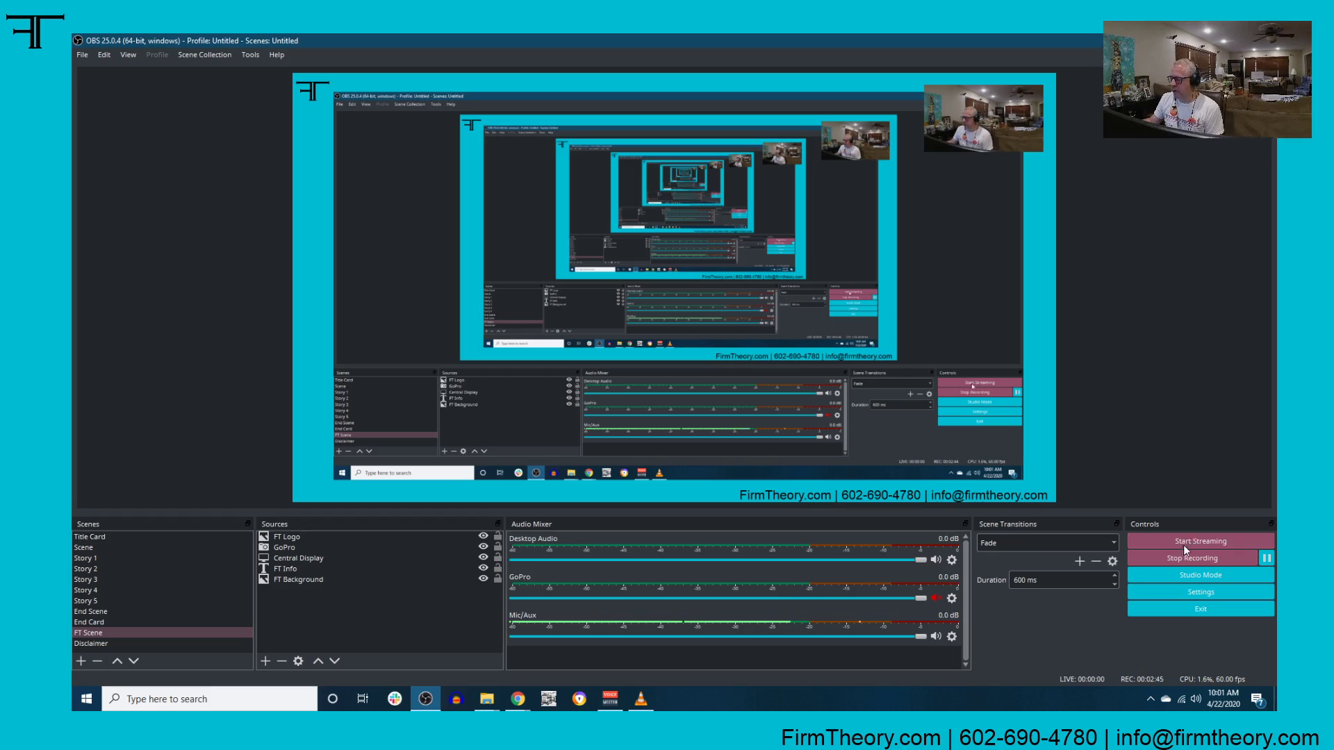
Turn on Studio Mode to view the preview and program side by side, and turn it off again.
left_click(1181, 576)
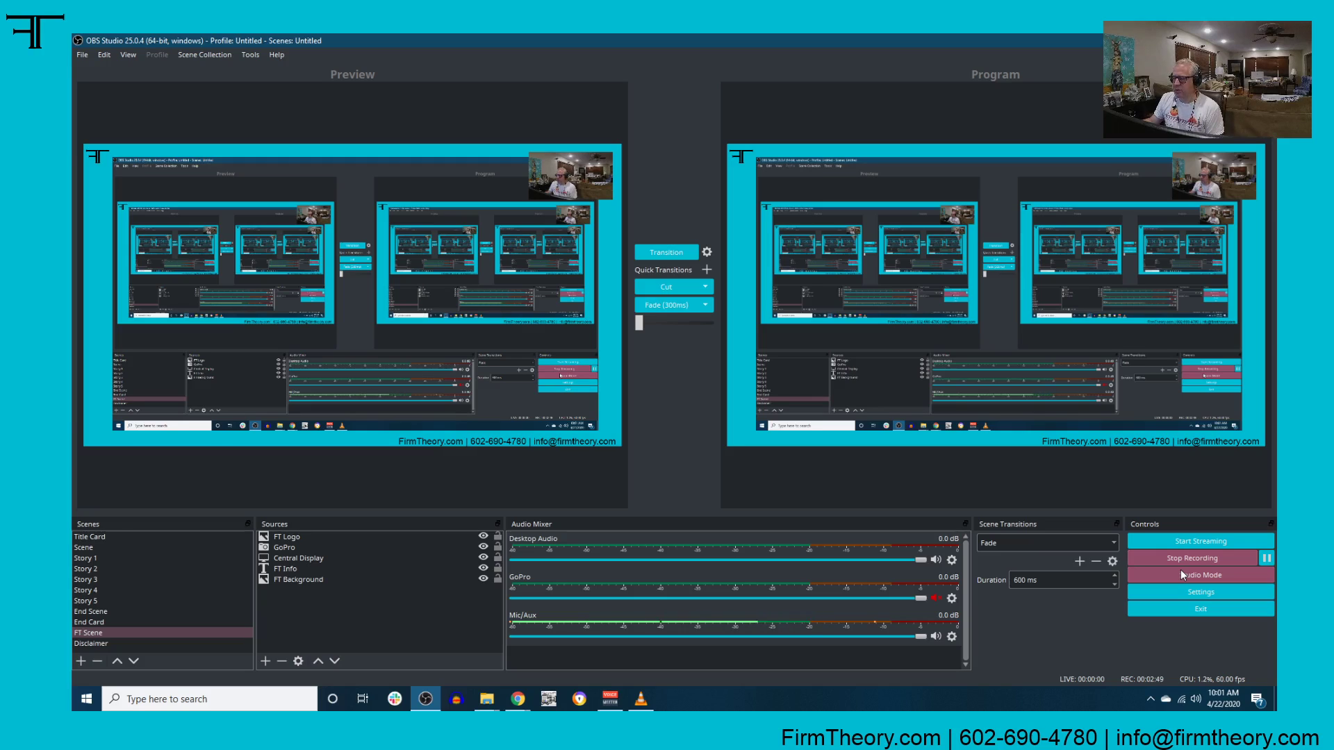
left_click(1181, 574)
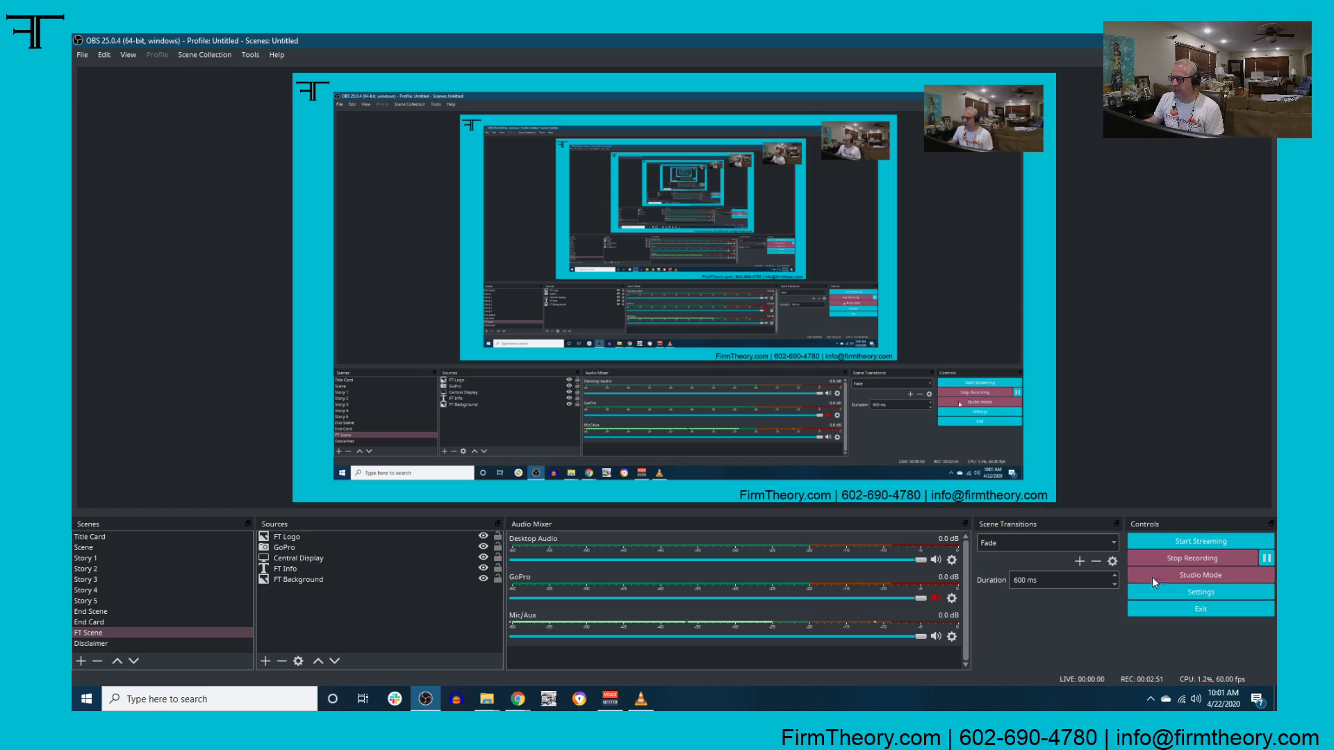
Open the program settings and examine the General options from output and source snapping through to Multiview.
left_click(1173, 590)
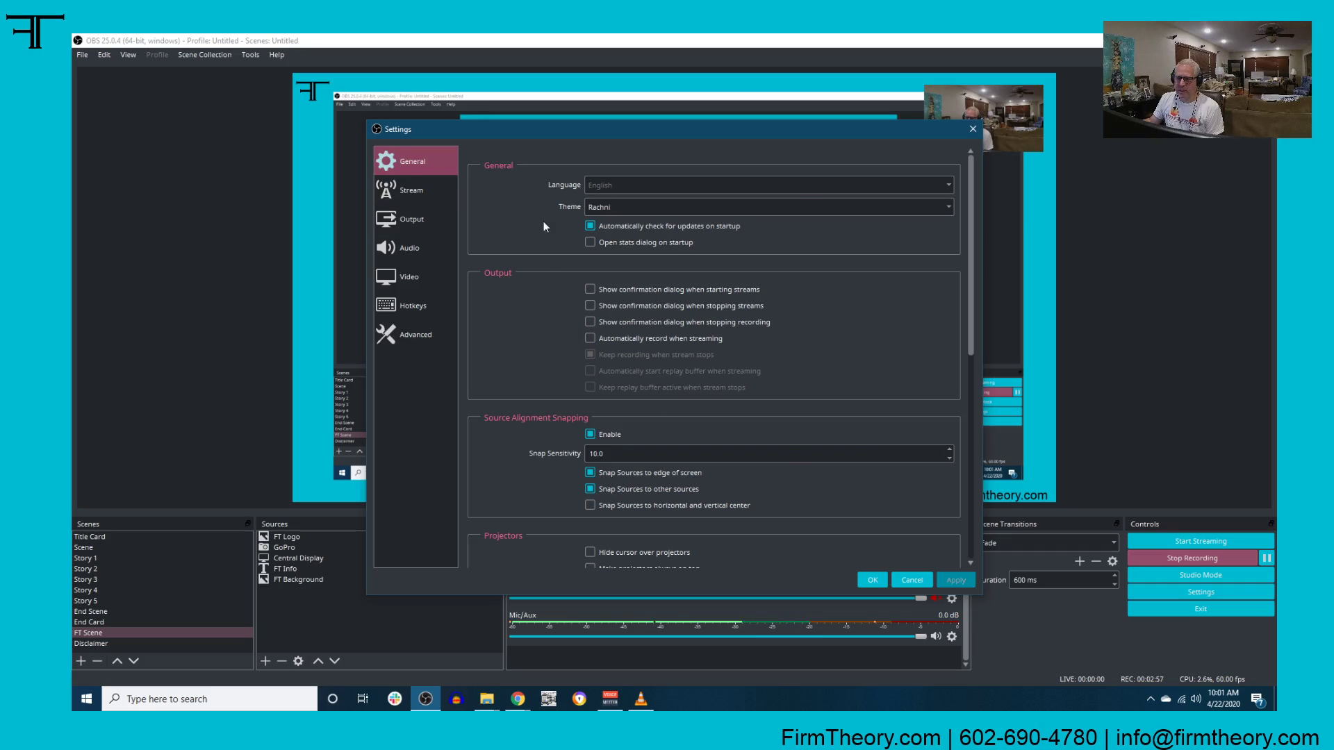
scroll(530, 311, "down", 1)
scroll(531, 302, "up", 1)
scroll(512, 328, "down", 2)
scroll(518, 376, "down", 2)
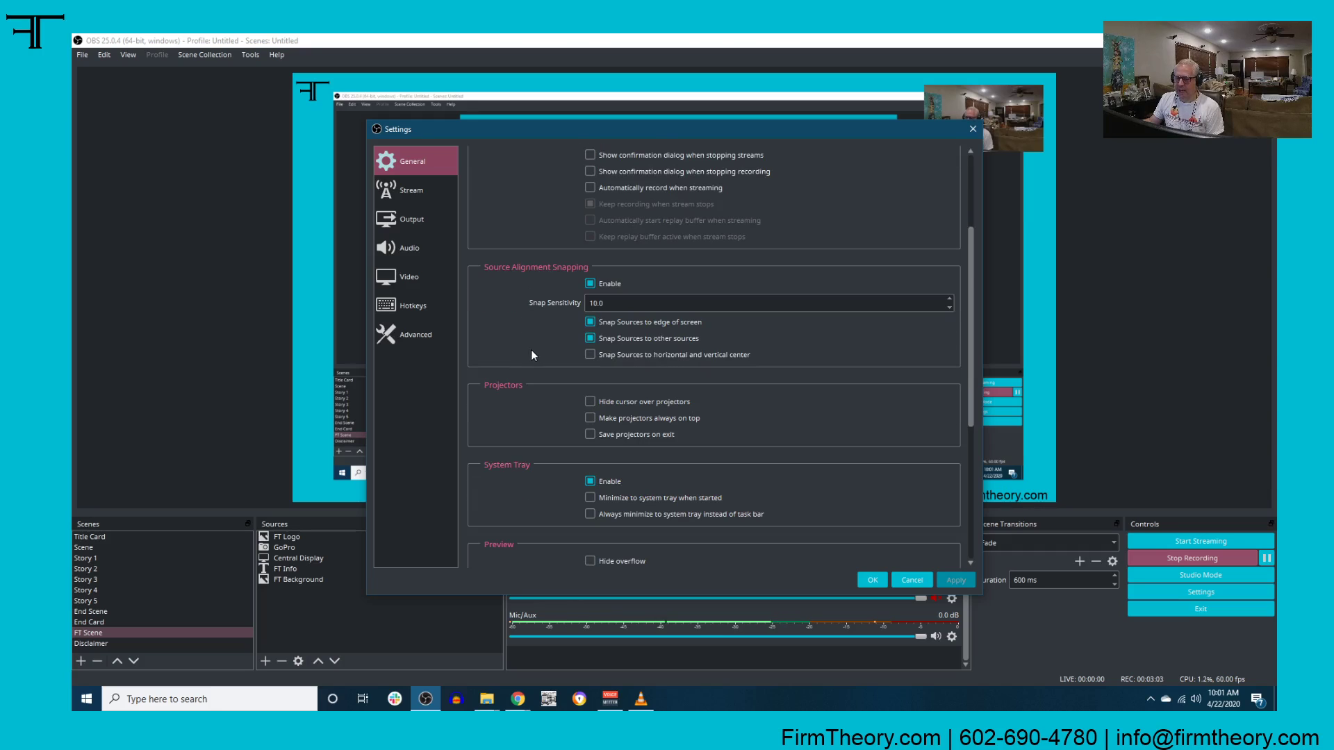
scroll(531, 350, "down", 3)
scroll(548, 344, "down", 2)
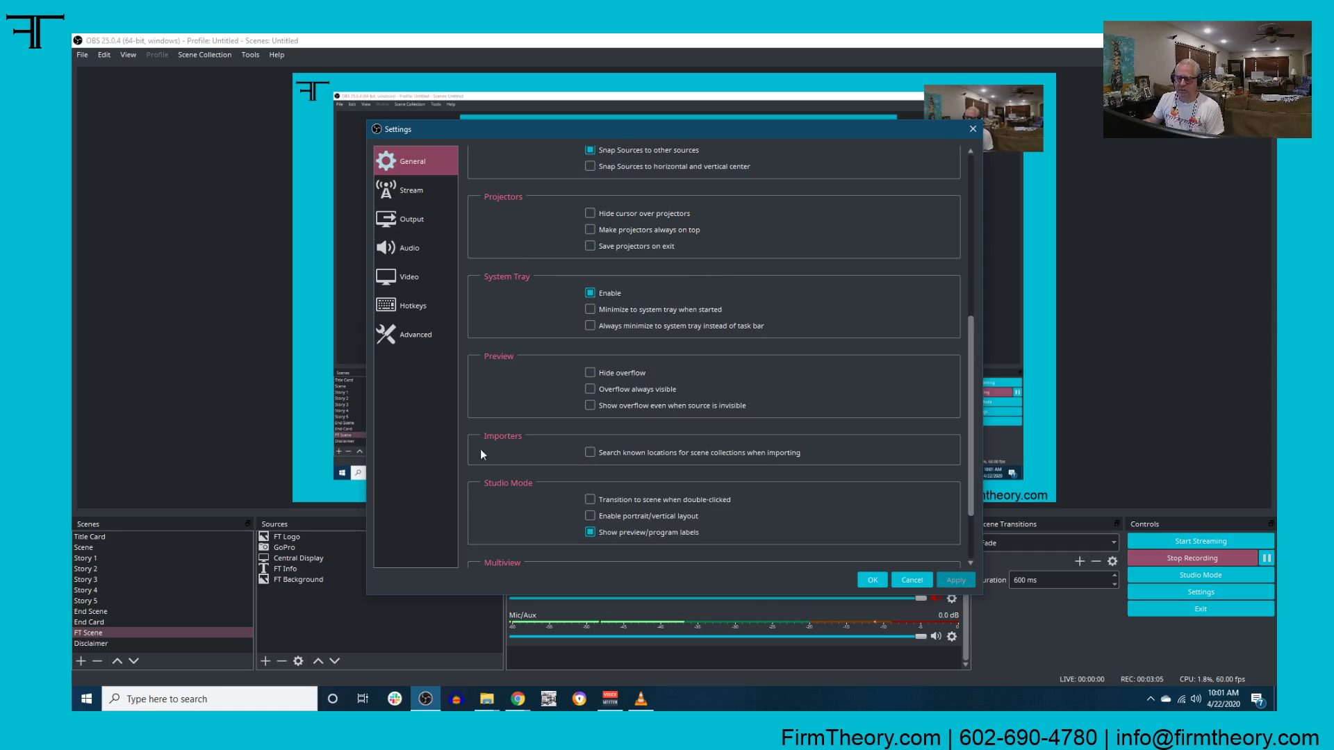
scroll(484, 431, "down", 3)
Examine the Stream, Output, Audio, Video and Hotkeys settings.
left_click(438, 197)
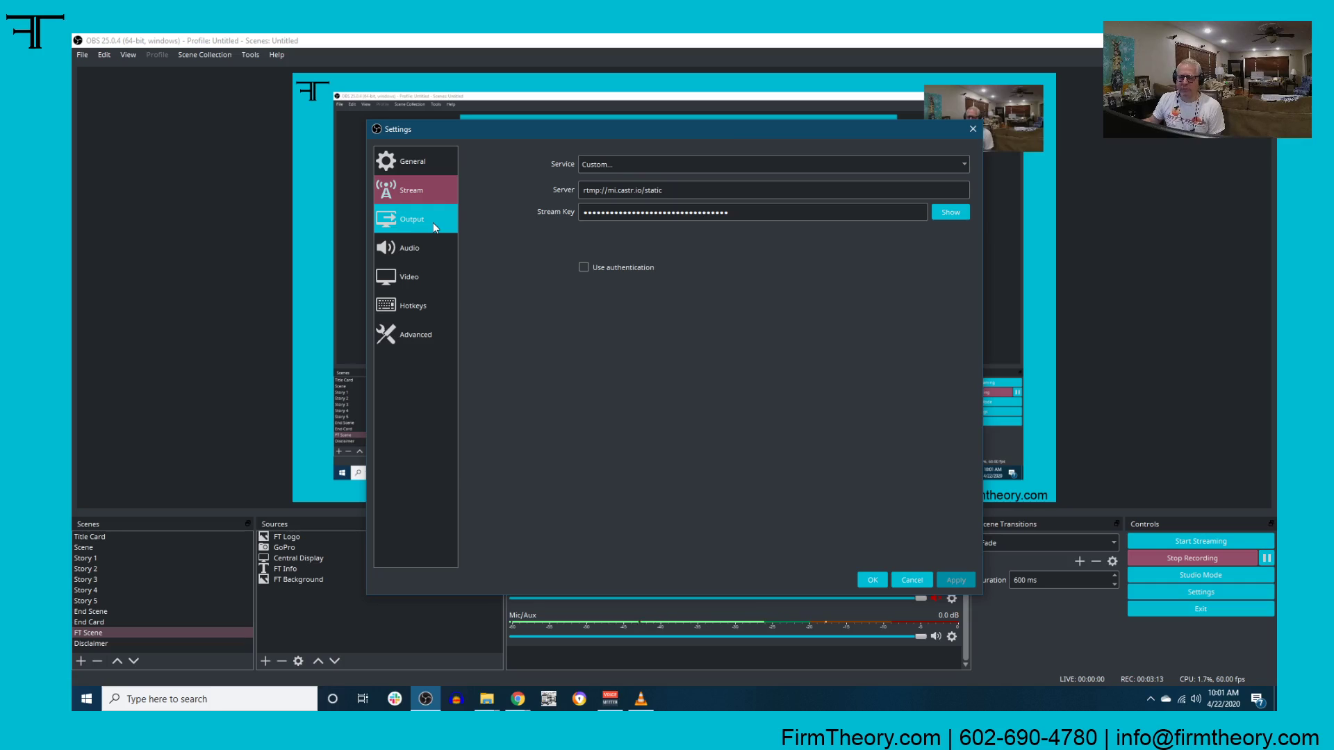
left_click(434, 225)
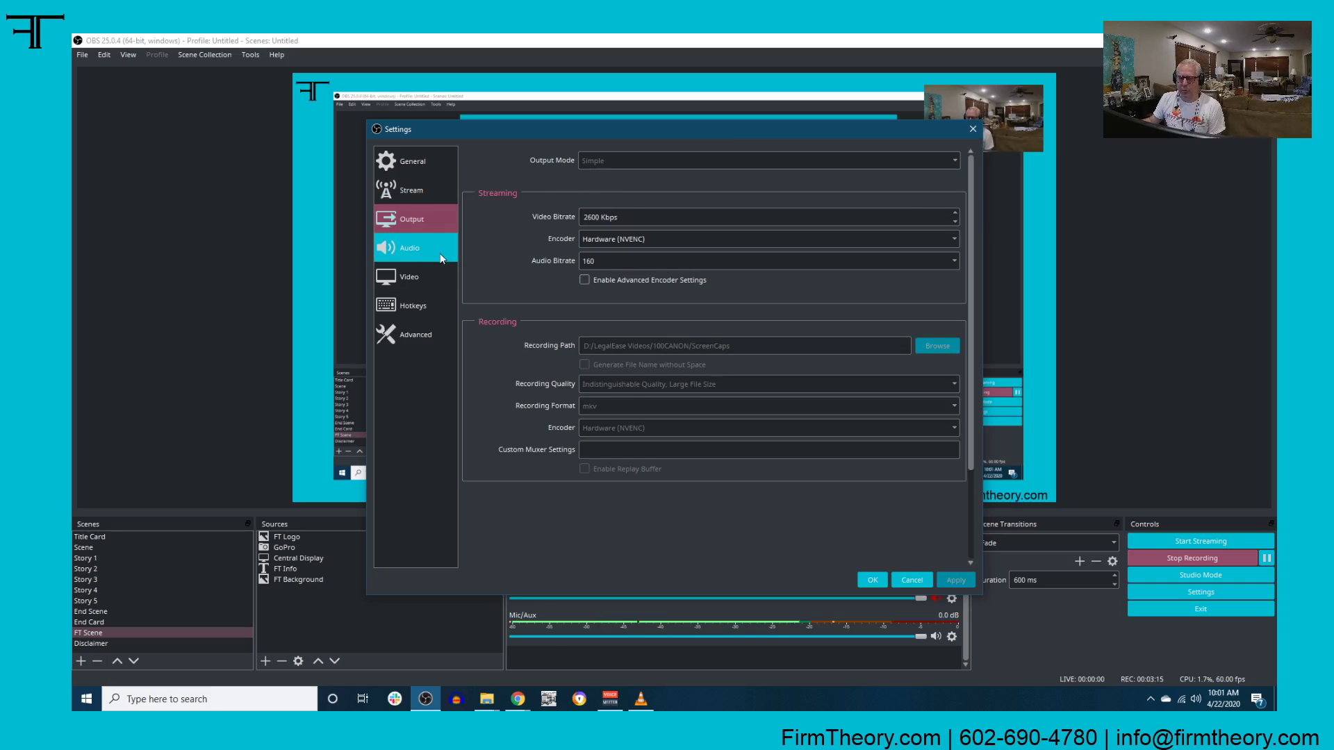
left_click(417, 249)
left_click(419, 278)
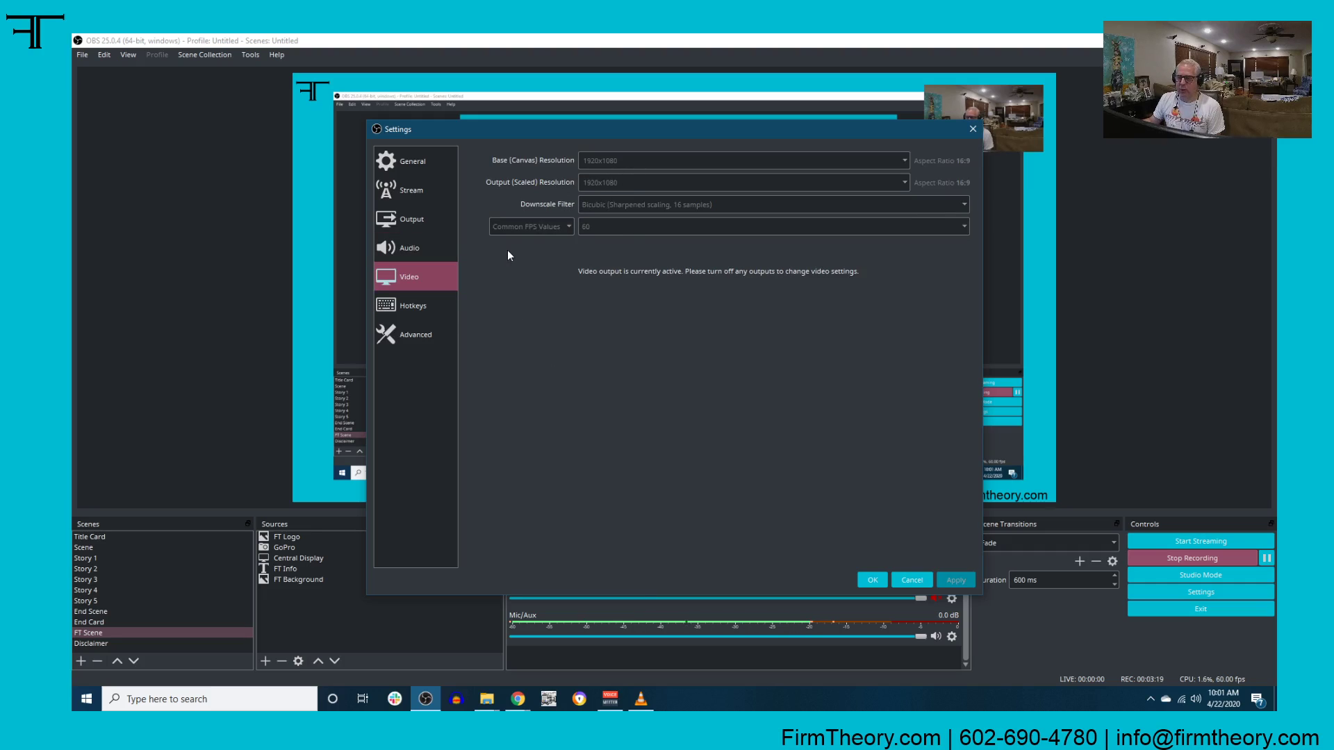
left_click(424, 312)
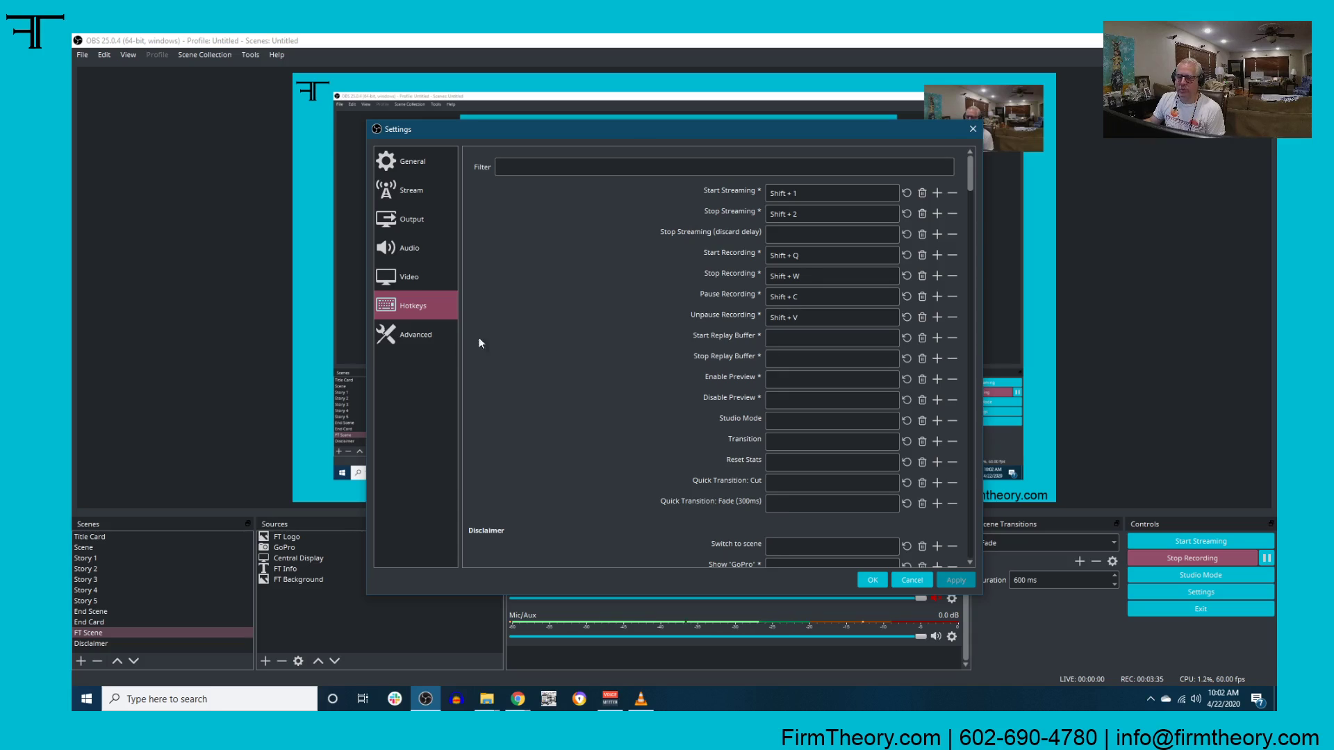
Examine the Advanced settings, return to the General ones and close the settings.
left_click(425, 344)
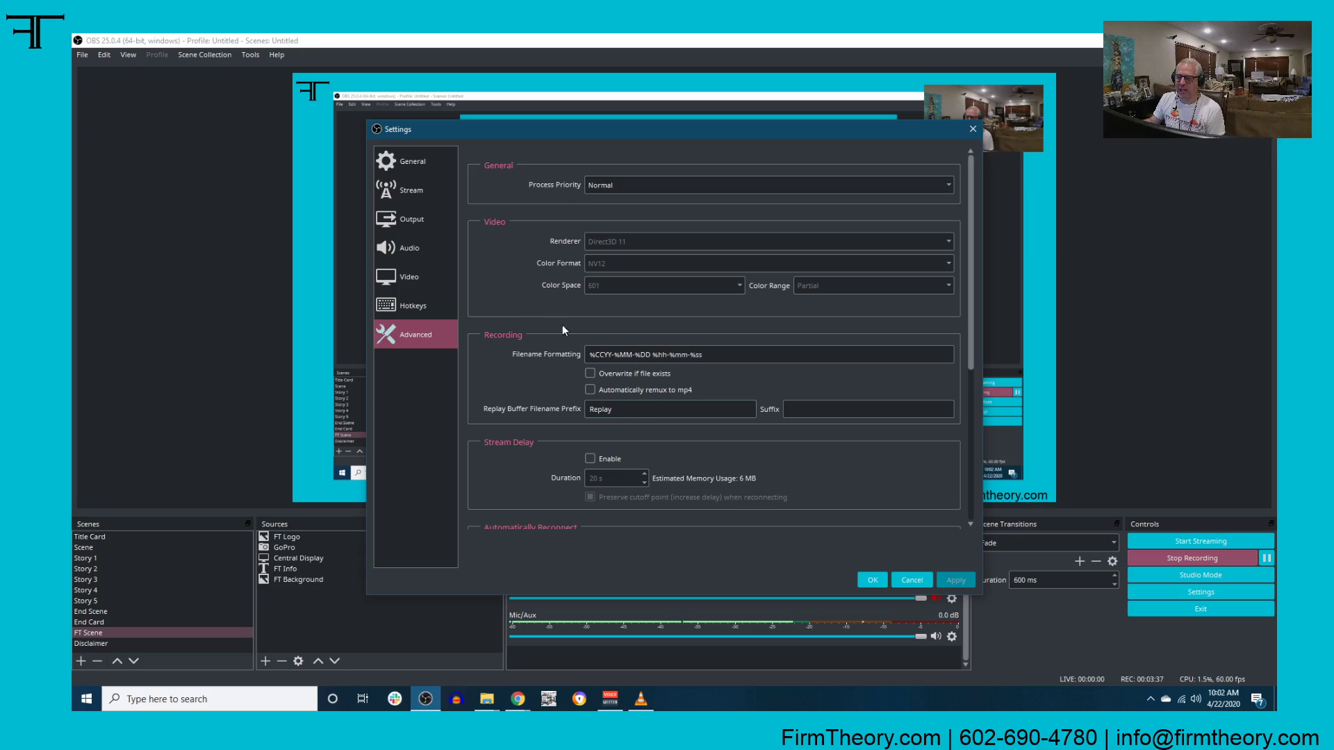
scroll(563, 330, "down", 5)
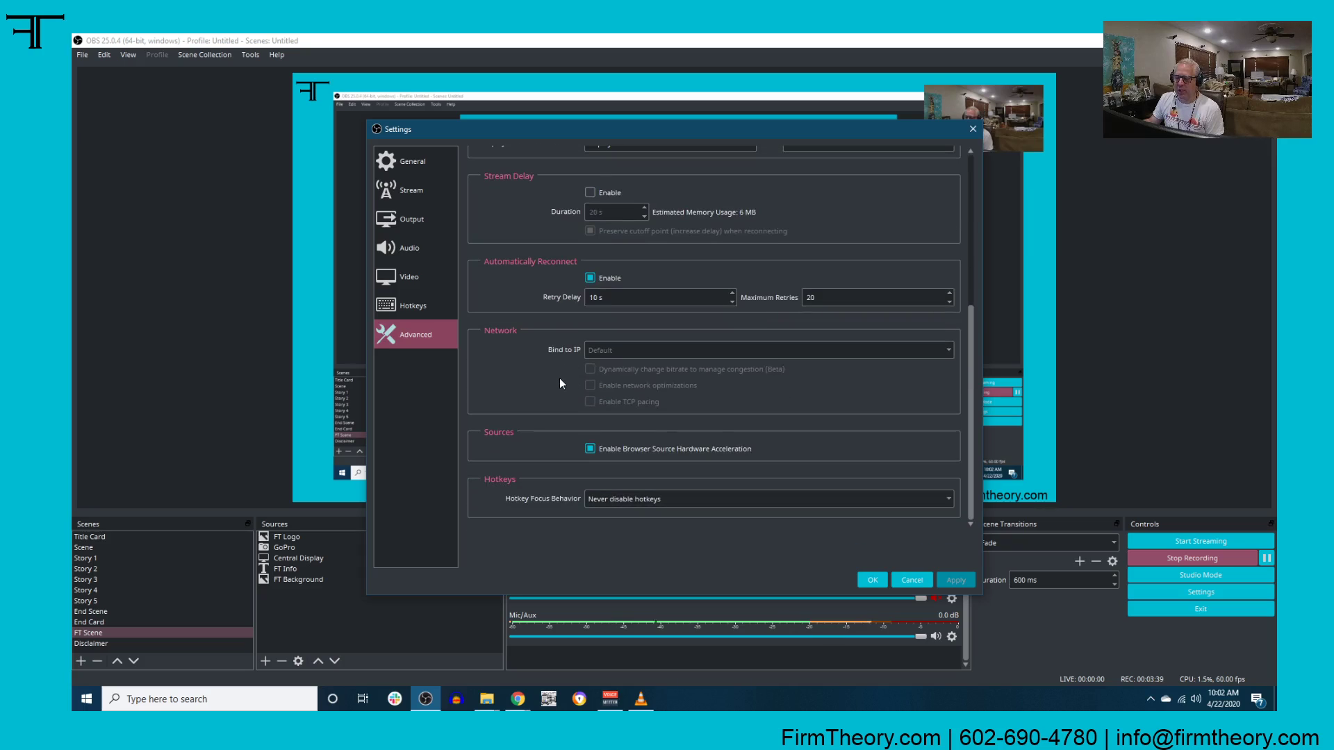
scroll(560, 379, "up", 5)
left_click(414, 158)
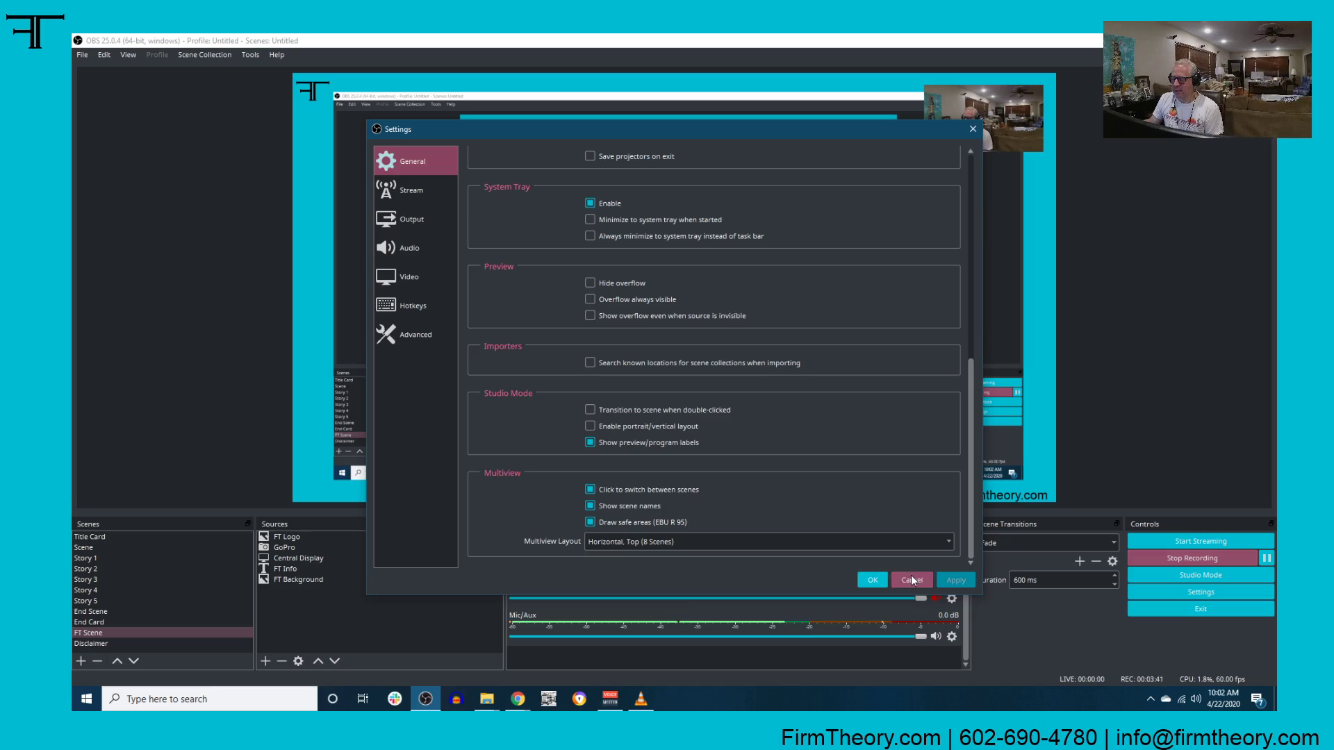
left_click(876, 579)
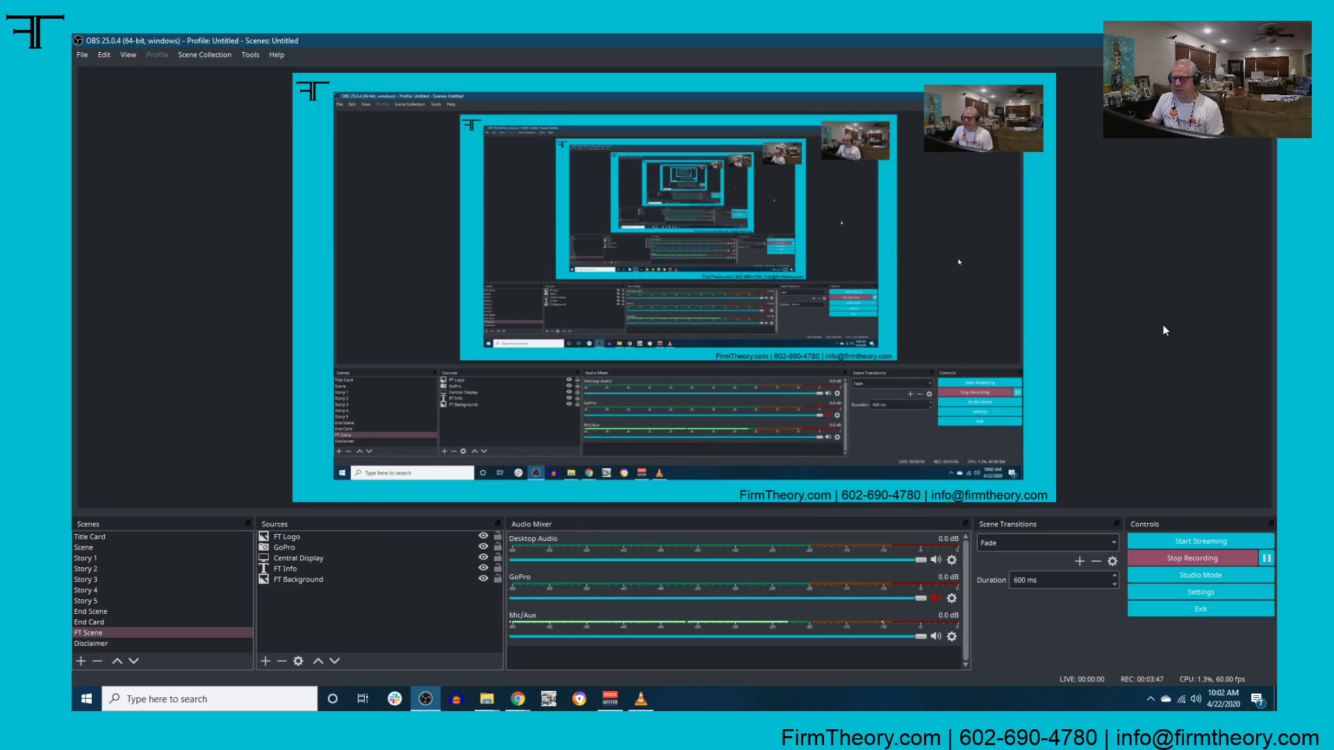